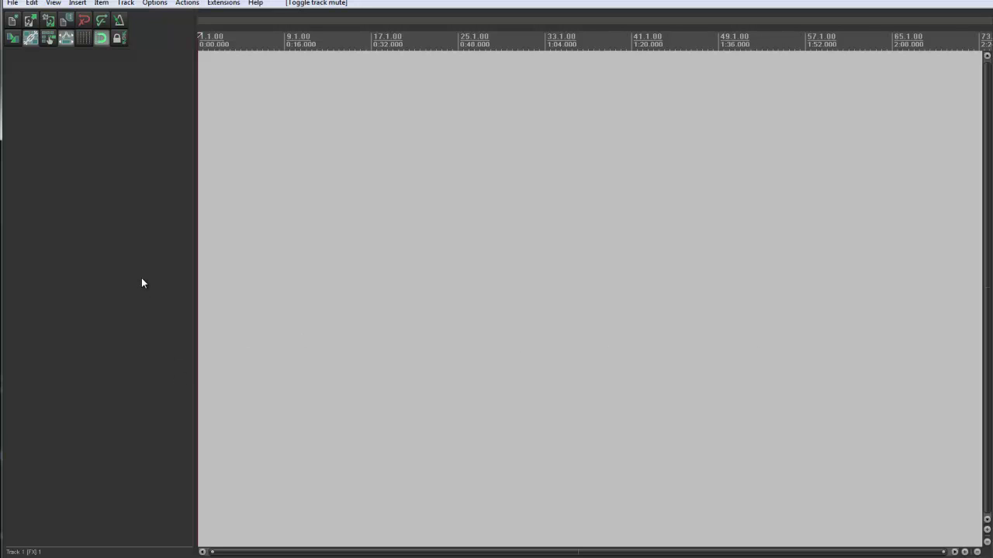
Insert a new track with DSK World StringZ, close its plugin window, and deselect the recorded items
right_click(113, 136)
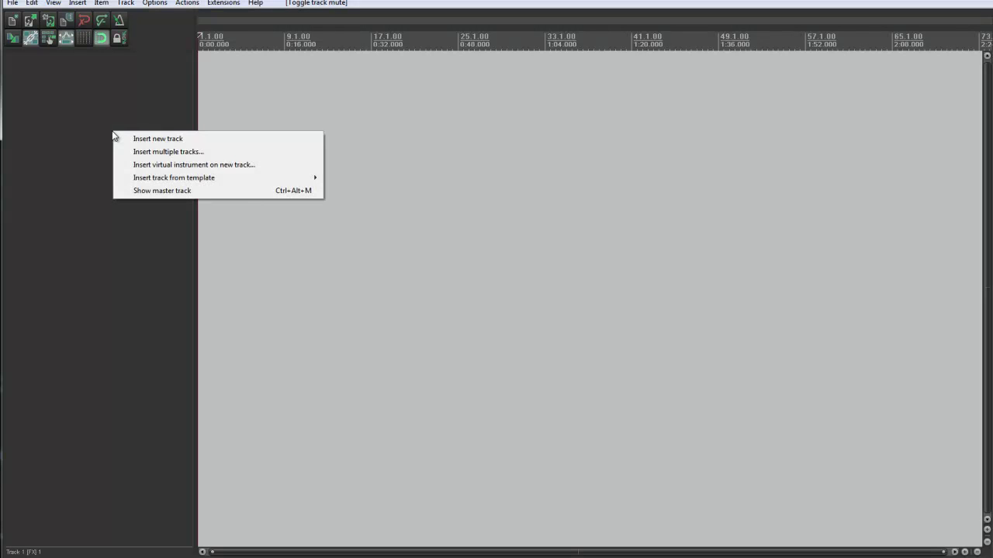
click(148, 165)
double_click(442, 283)
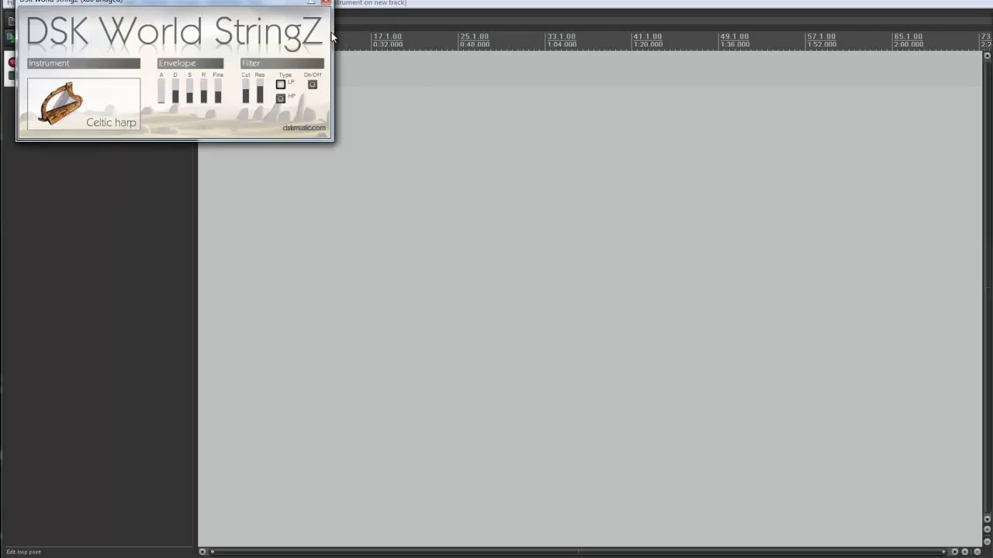
drag(256, 8, 519, 140)
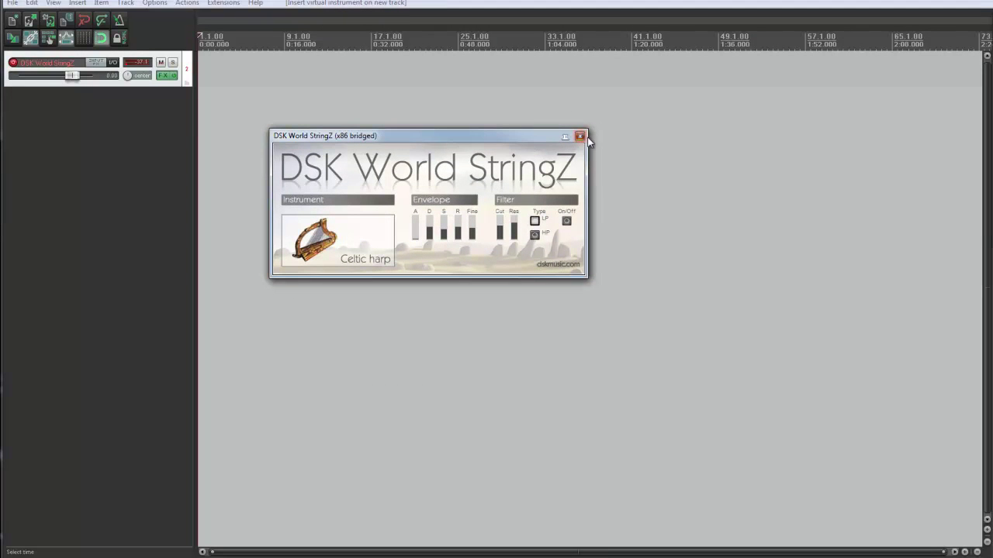
click(579, 136)
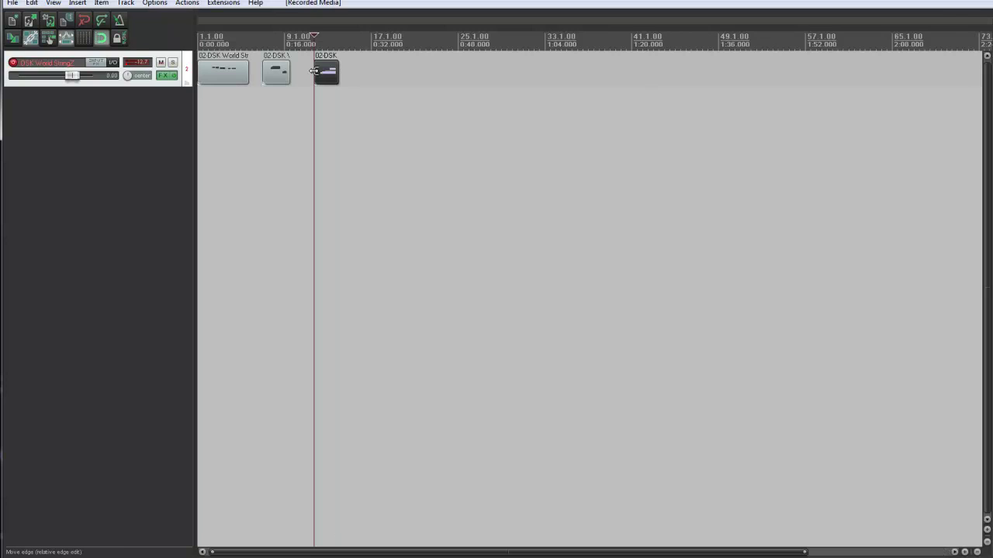
click(362, 72)
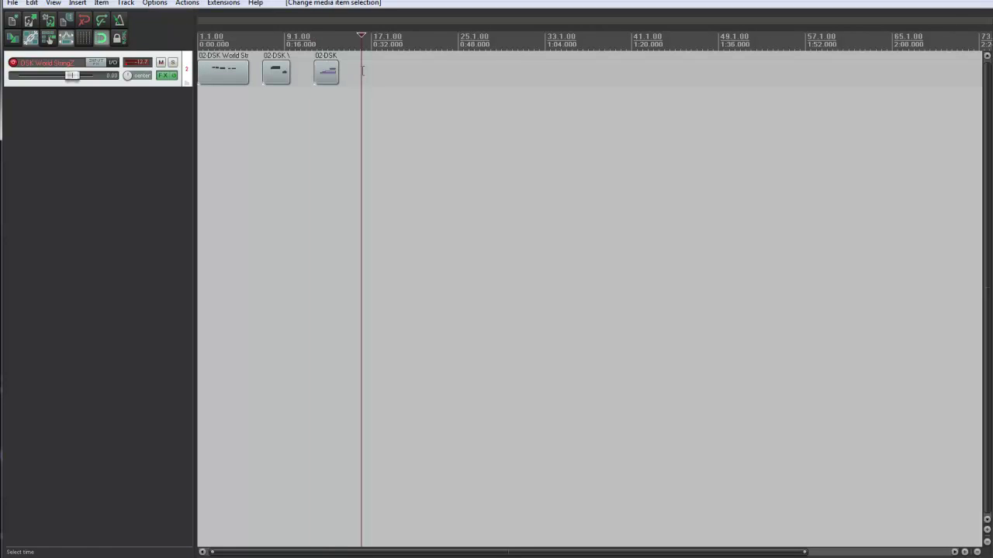
Duplicate the DSK World StringZ instrument track twice to make three identical tracks
click(317, 106)
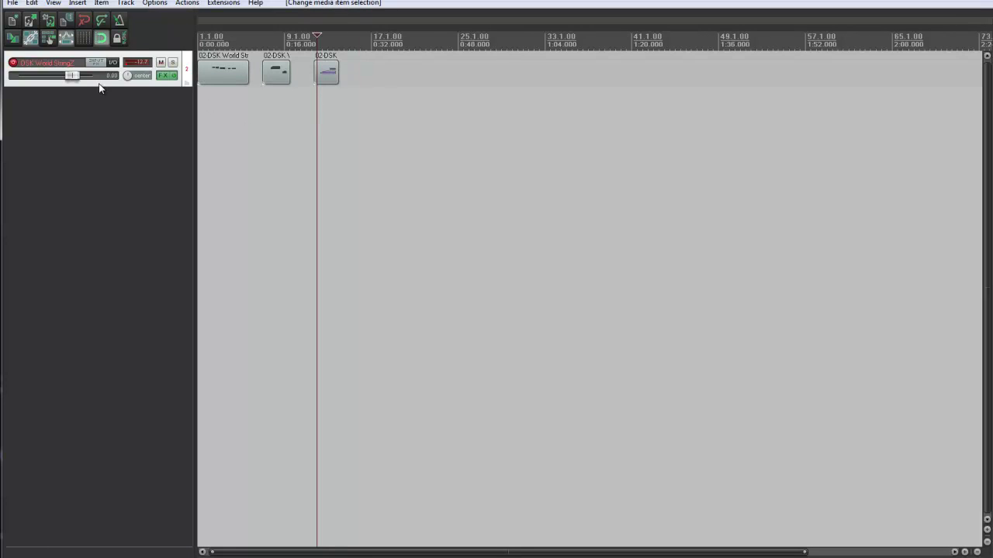
key(ctrl+alt+d)
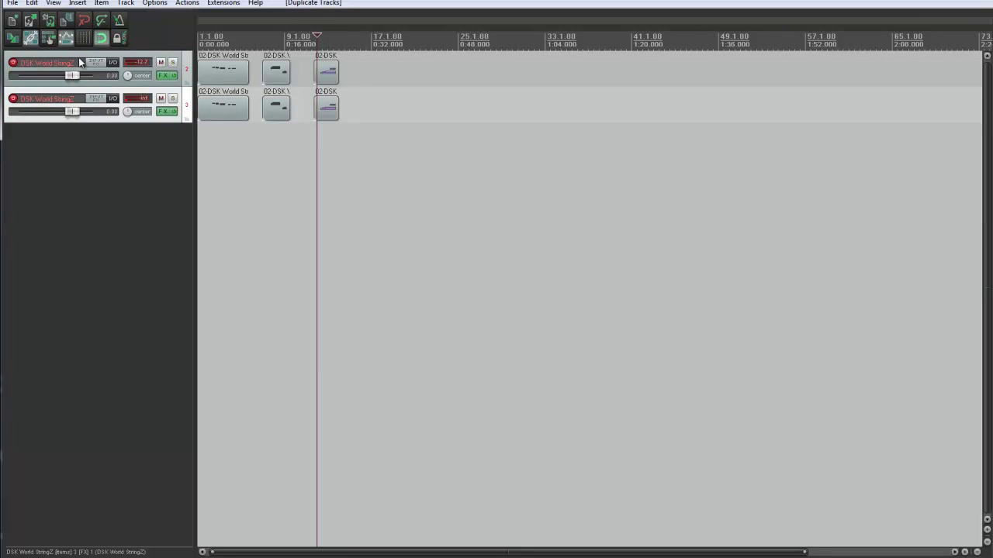
key(ctrl+alt+d)
Rename the three tracks 'Track 1', 'Track 2' and 'Track 3'
double_click(44, 62)
text(Track 1)
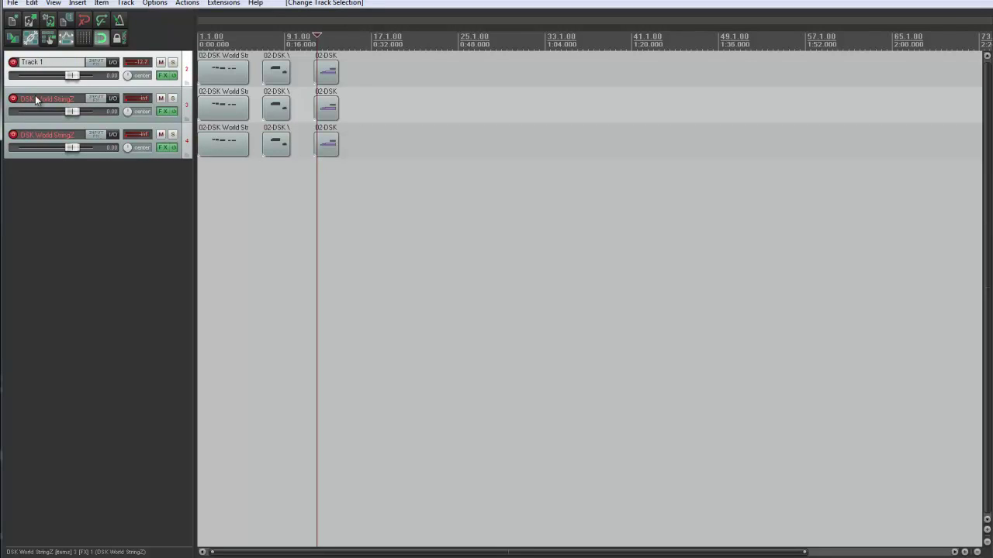
double_click(36, 98)
text(Track 2)
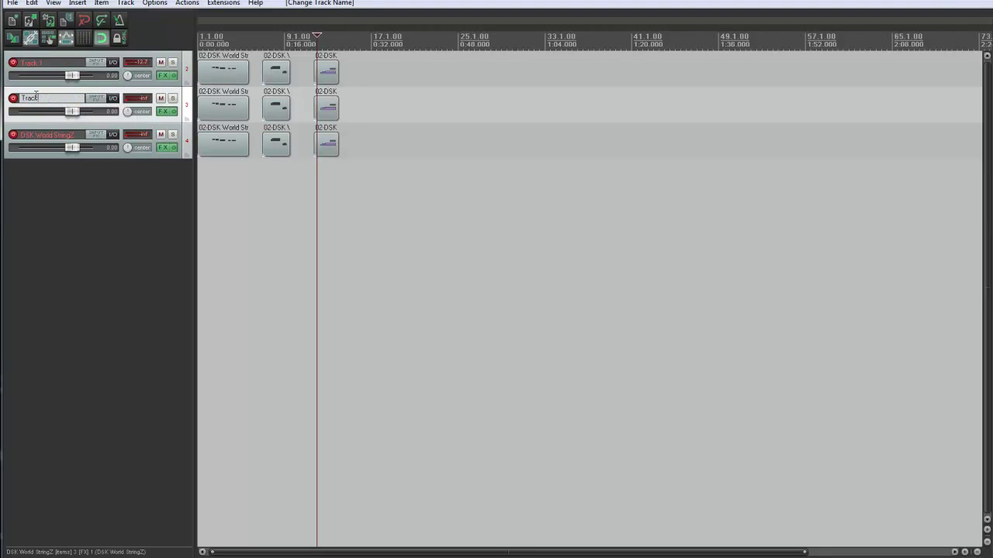
double_click(26, 134)
text(Track 3)
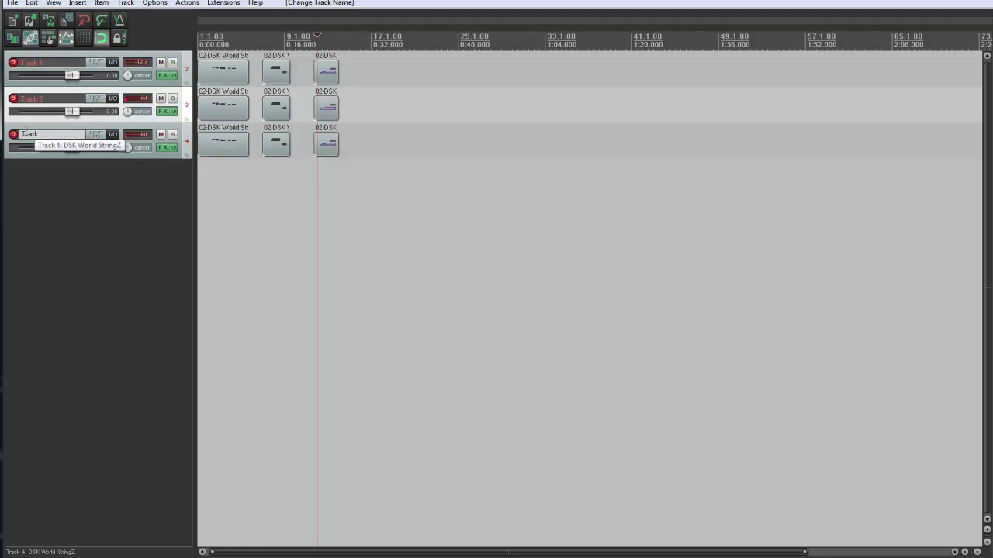
Select all nine items except Track 2's middle one, then open the File menu
click(47, 214)
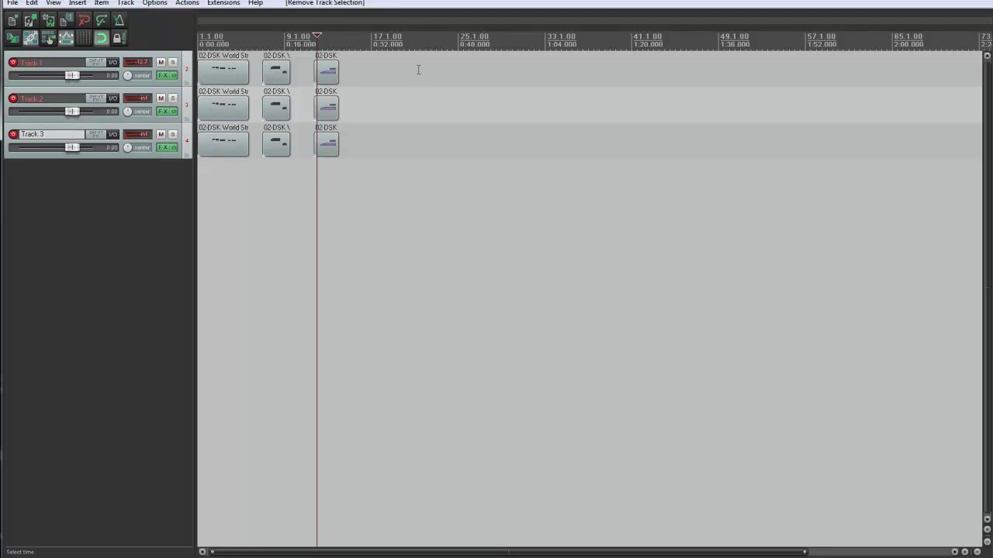
drag(403, 65, 229, 223)
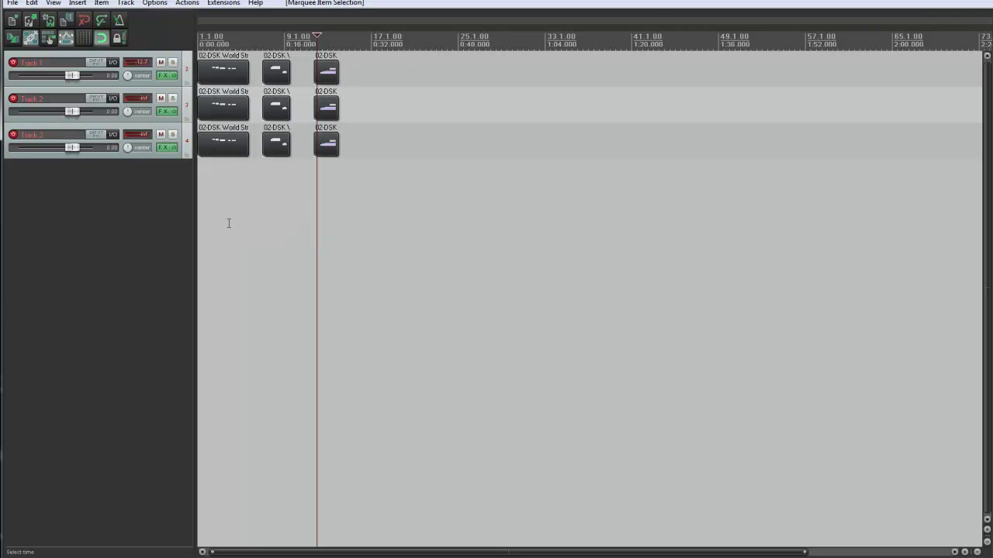
ctrl+click(275, 106)
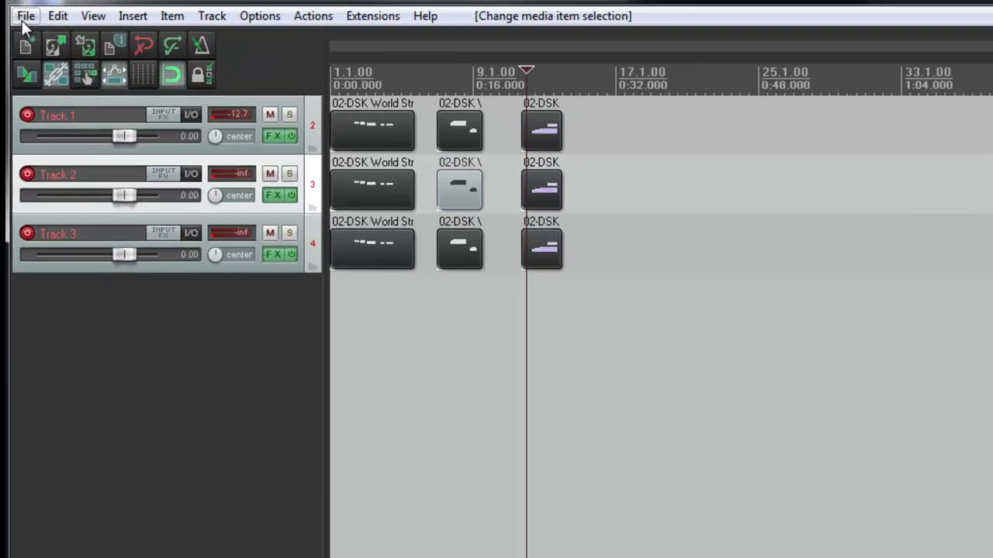
click(12, 4)
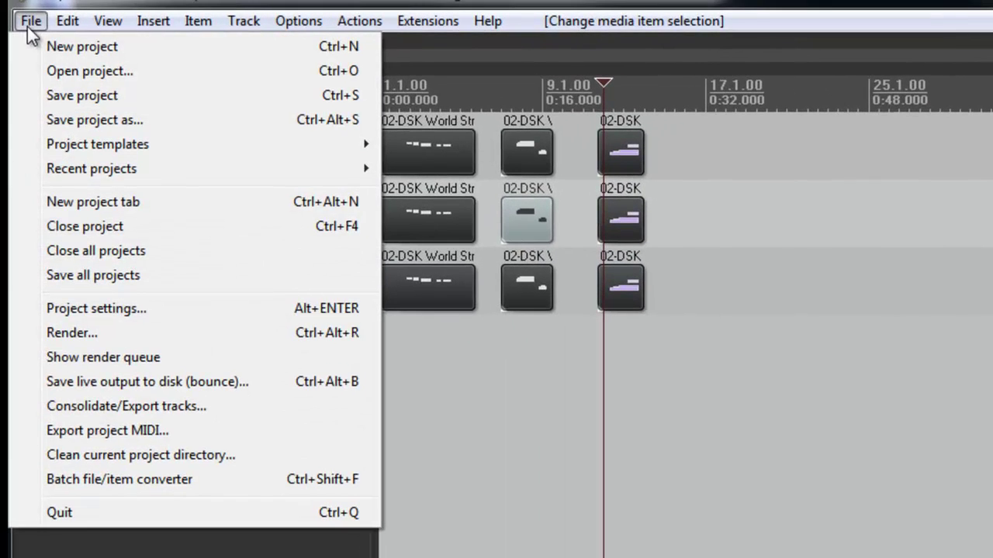
Open the Batch File/Item Converter and add the eight selected media items to its list
click(130, 487)
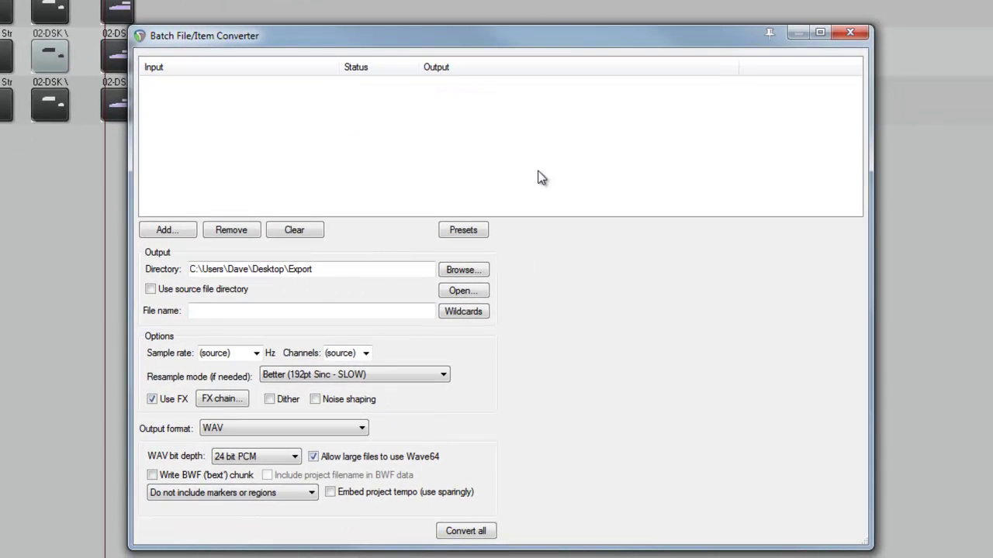
click(175, 231)
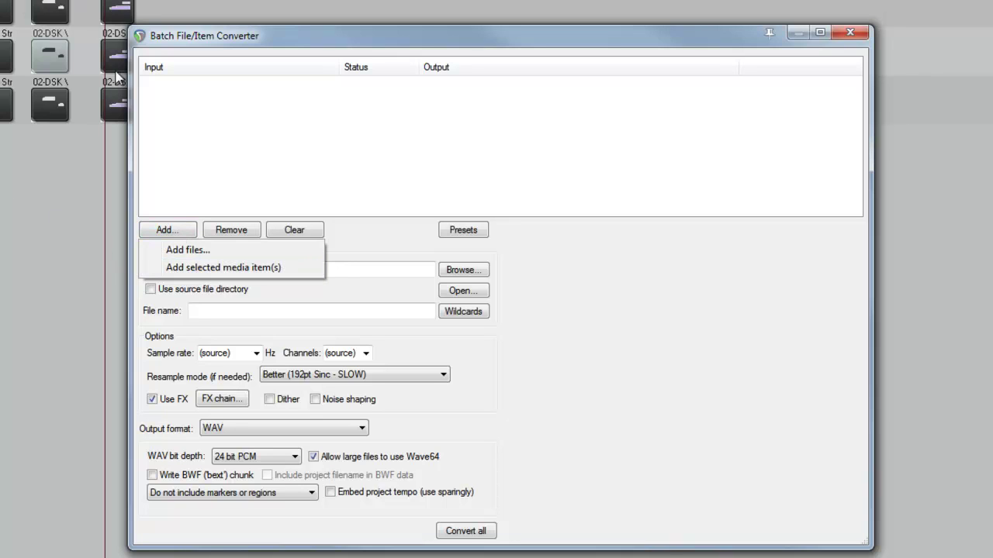
click(202, 250)
key(Escape)
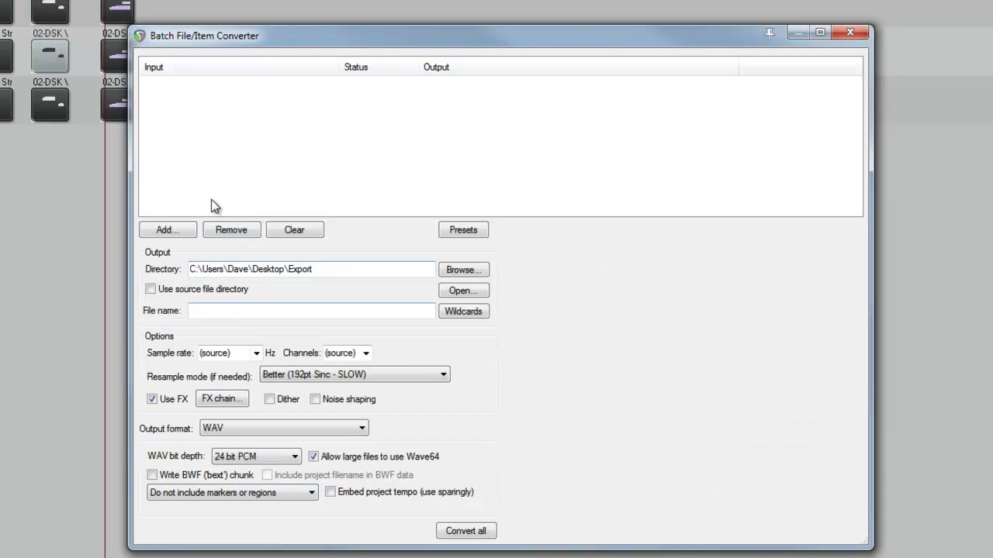
click(168, 232)
click(222, 266)
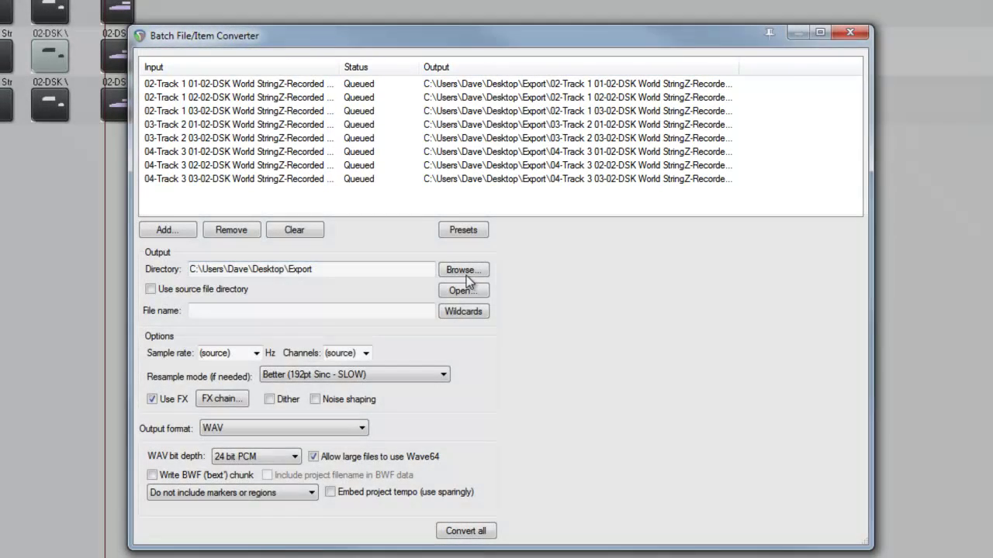
Make a new desktop folder named 'Export' and set it as the output directory
click(459, 270)
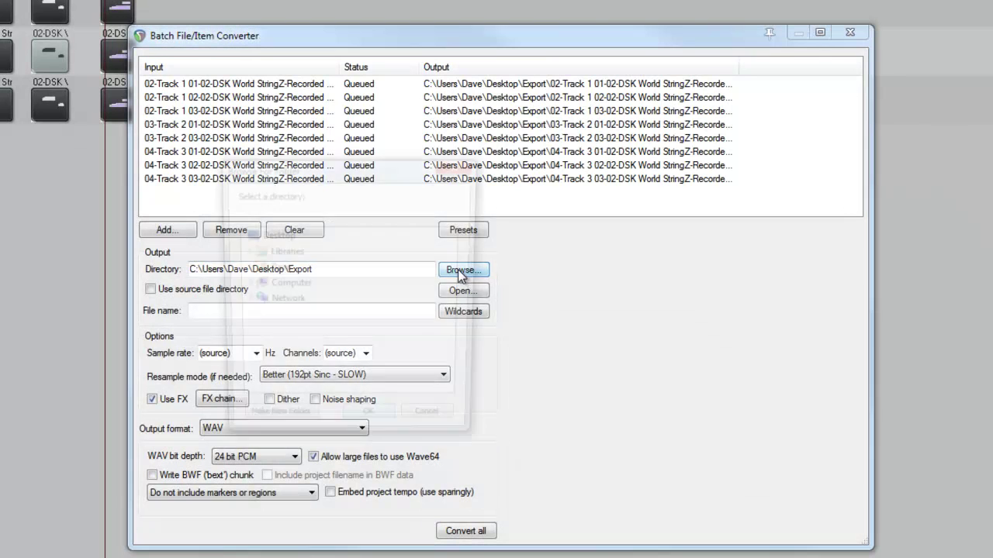
click(283, 430)
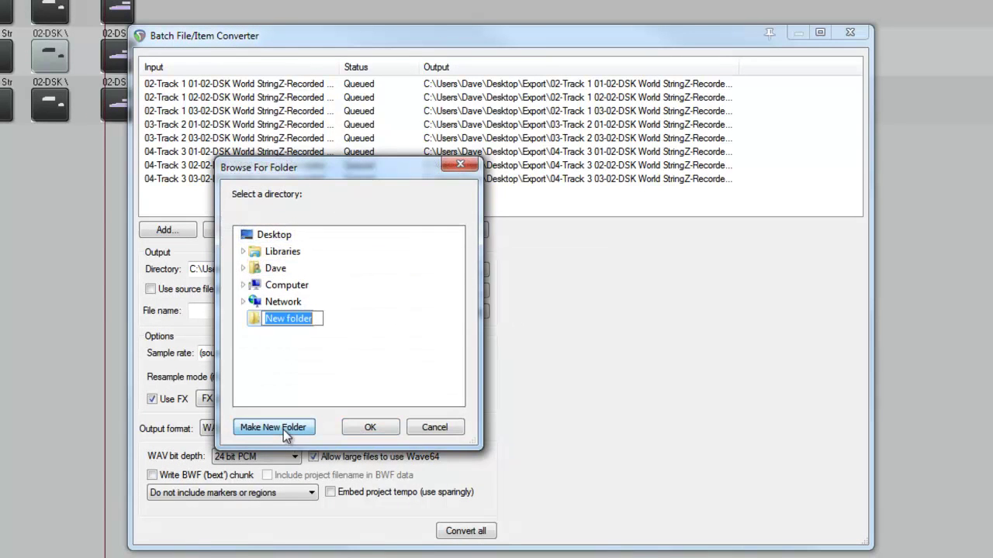
text(E)
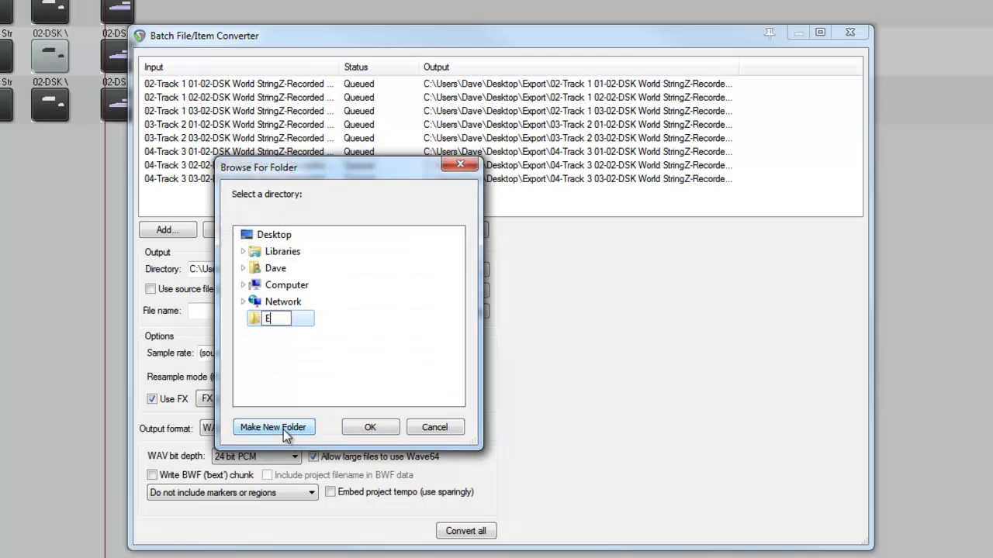
text(xport)
click(378, 429)
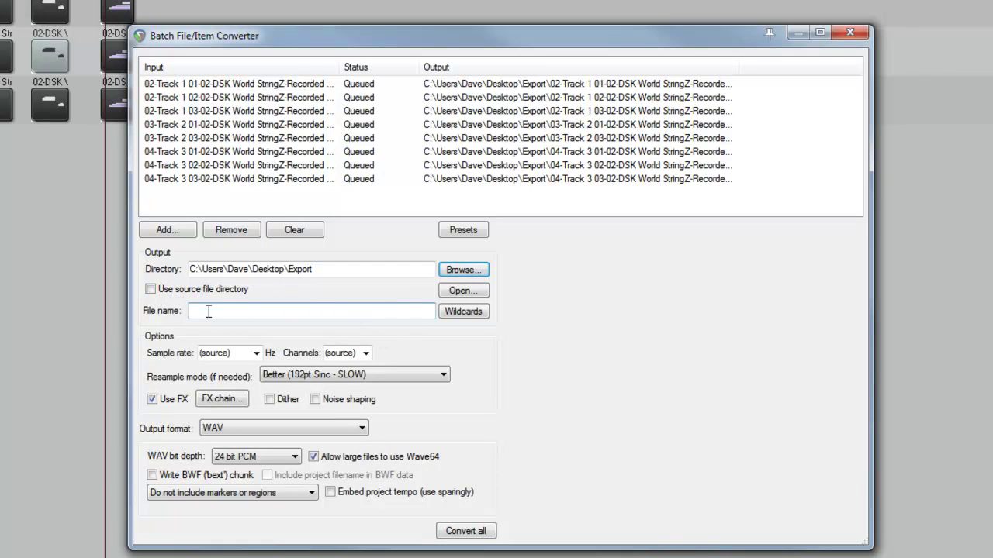
Replace the placeholder file name with the pattern '$track - $itemnumber'
text(dfgfdgf)
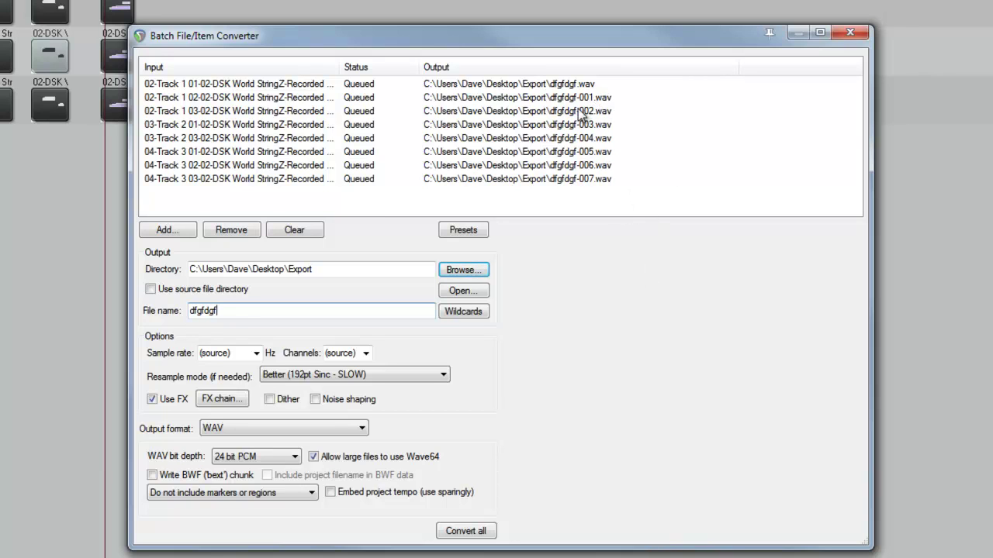
double_click(254, 306)
key(BackSpace)
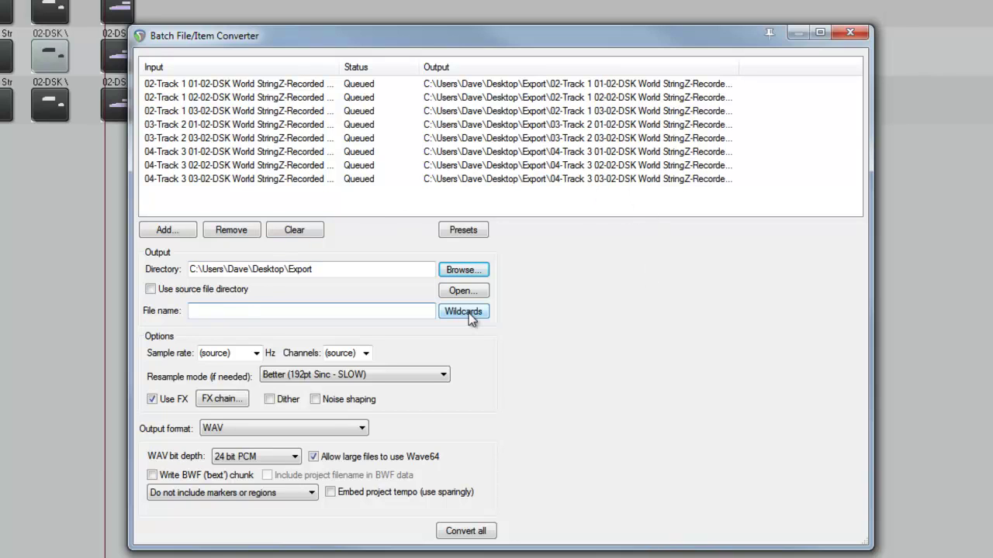
click(470, 312)
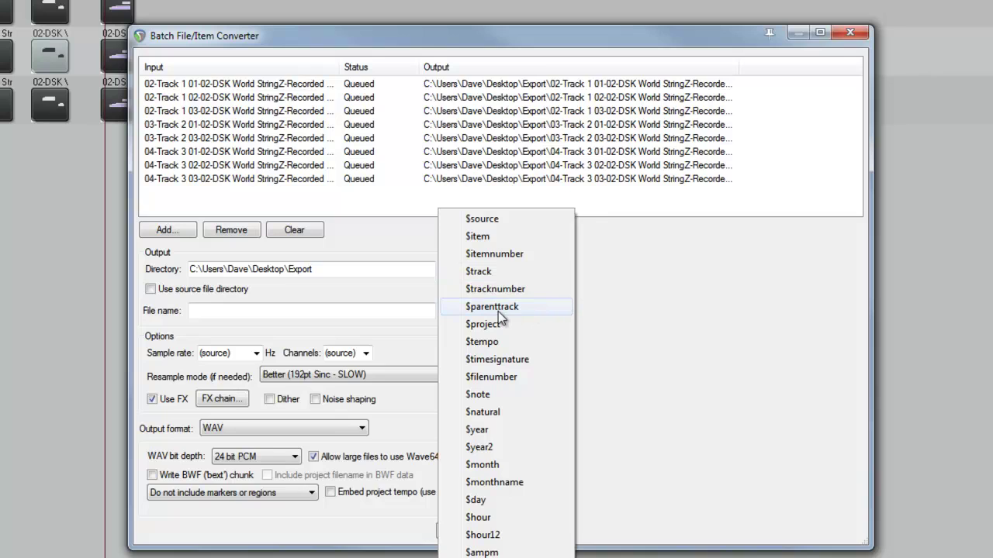
click(510, 270)
text(-)
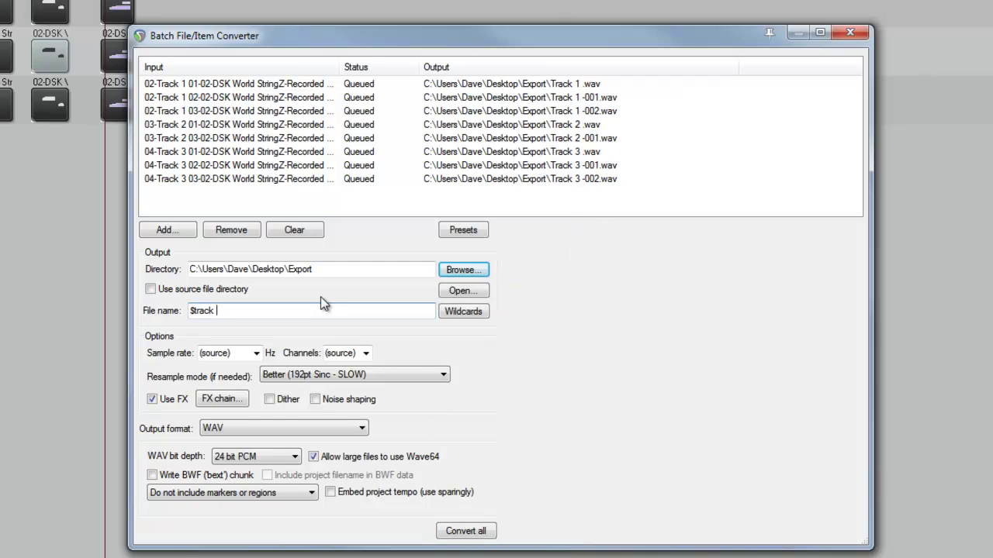
click(471, 312)
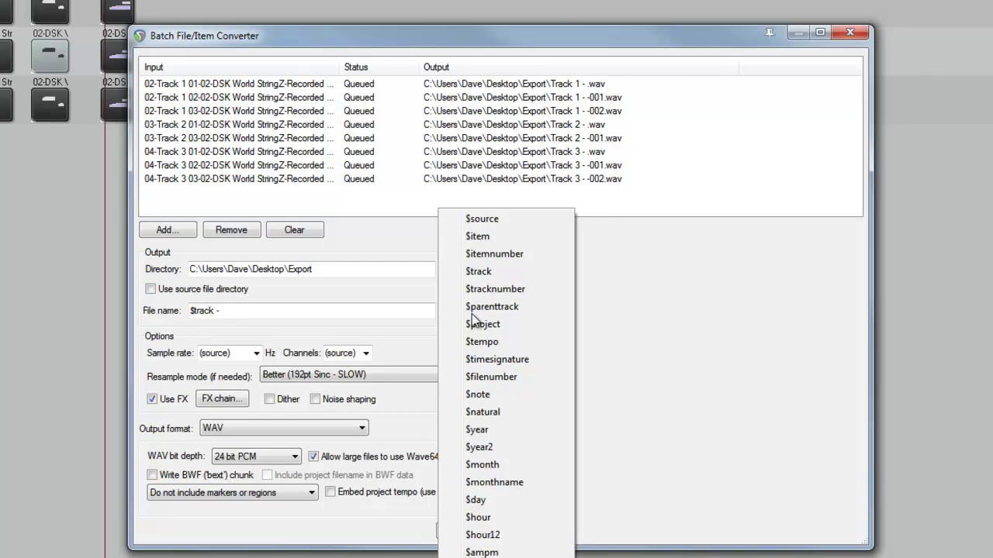
click(494, 254)
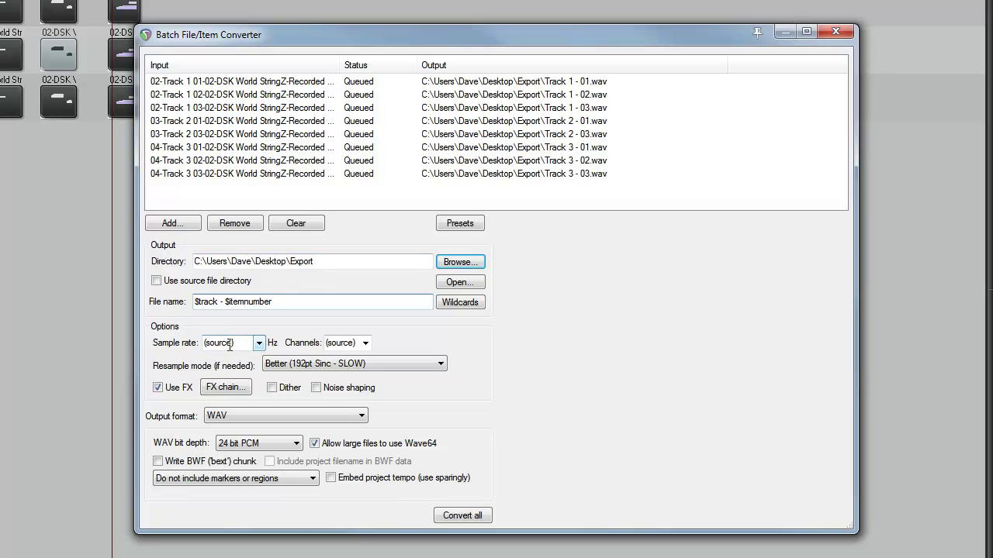
click(259, 343)
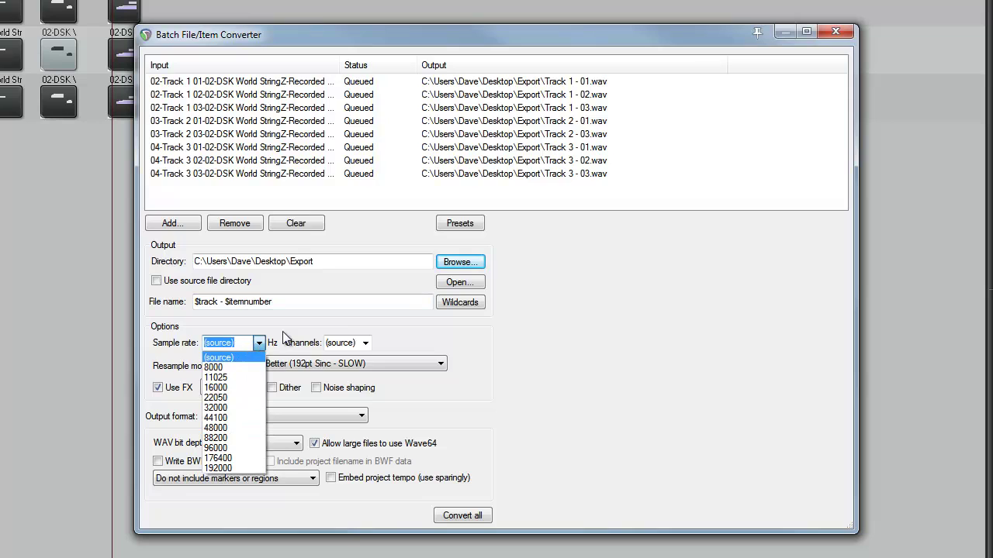
click(259, 343)
click(365, 343)
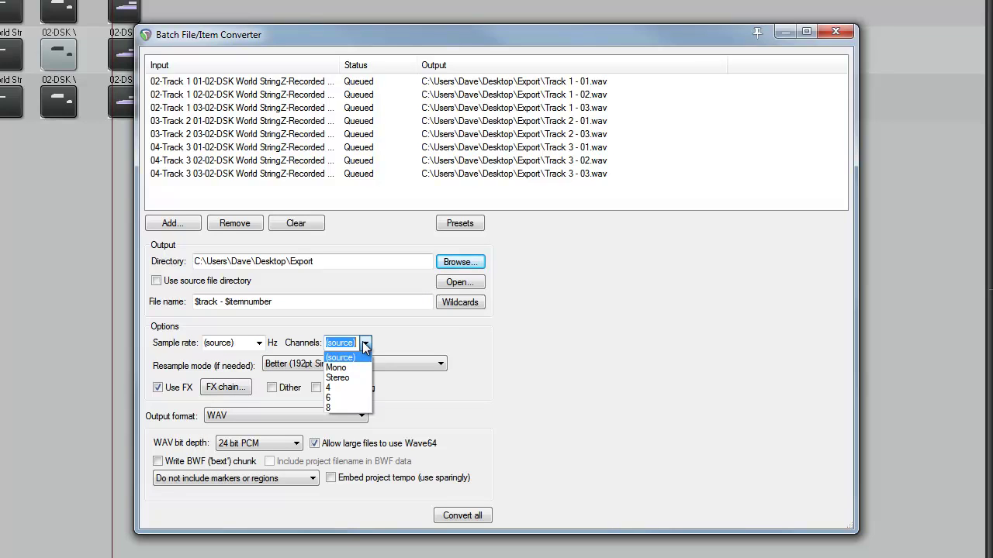
click(398, 364)
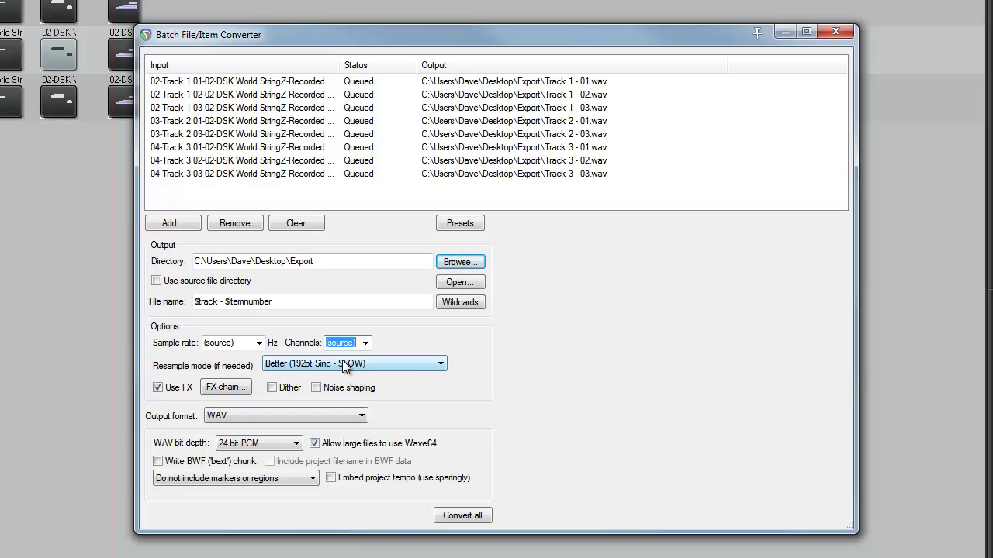
click(399, 364)
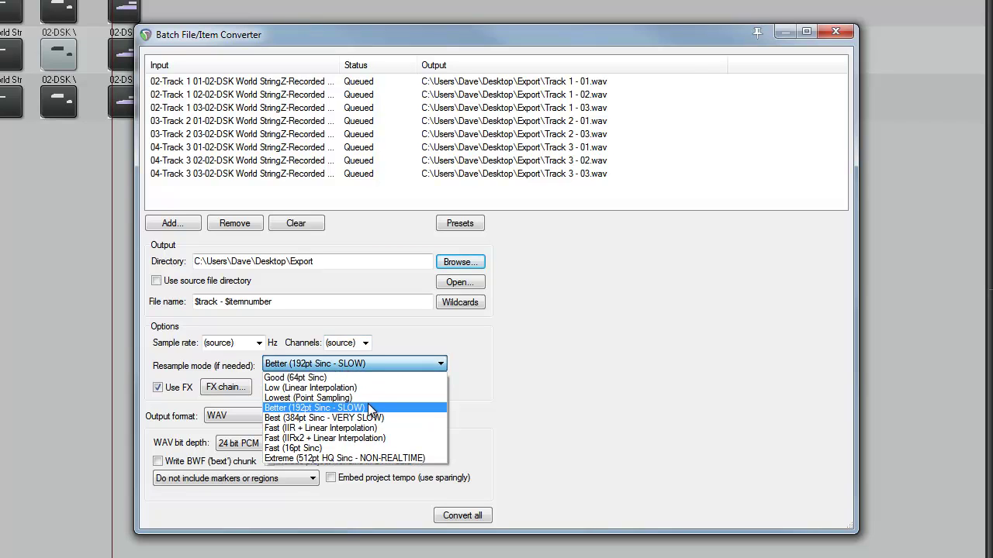
click(175, 394)
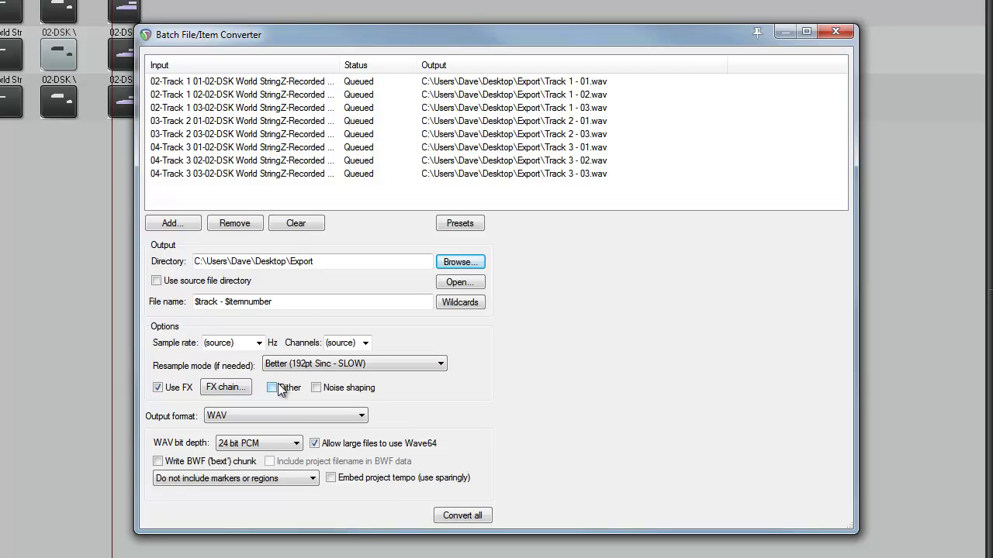
click(227, 387)
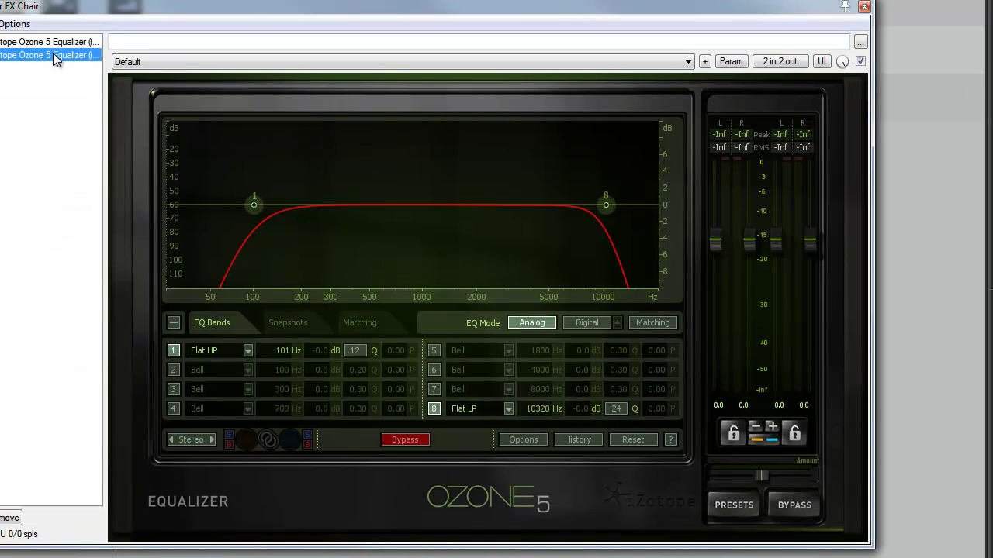
click(45, 44)
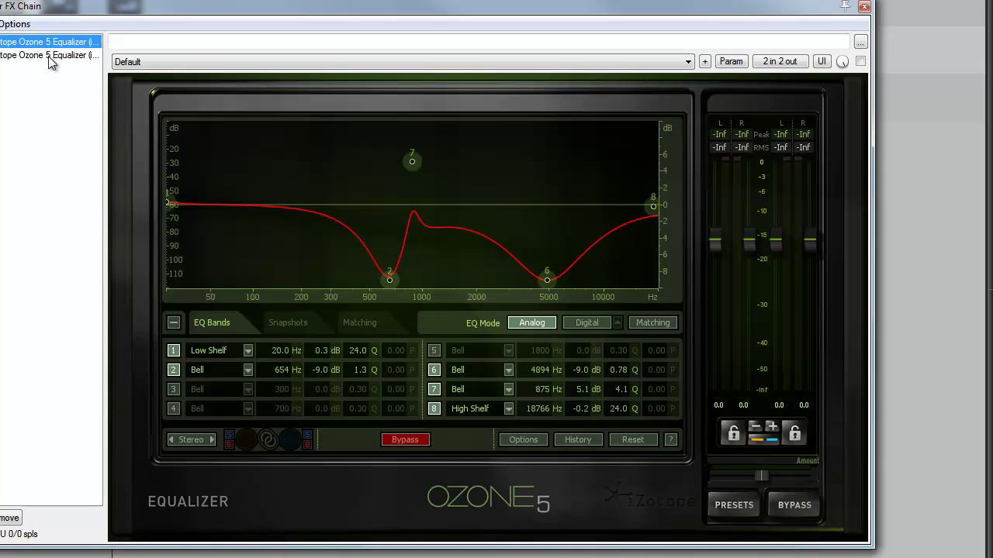
click(49, 58)
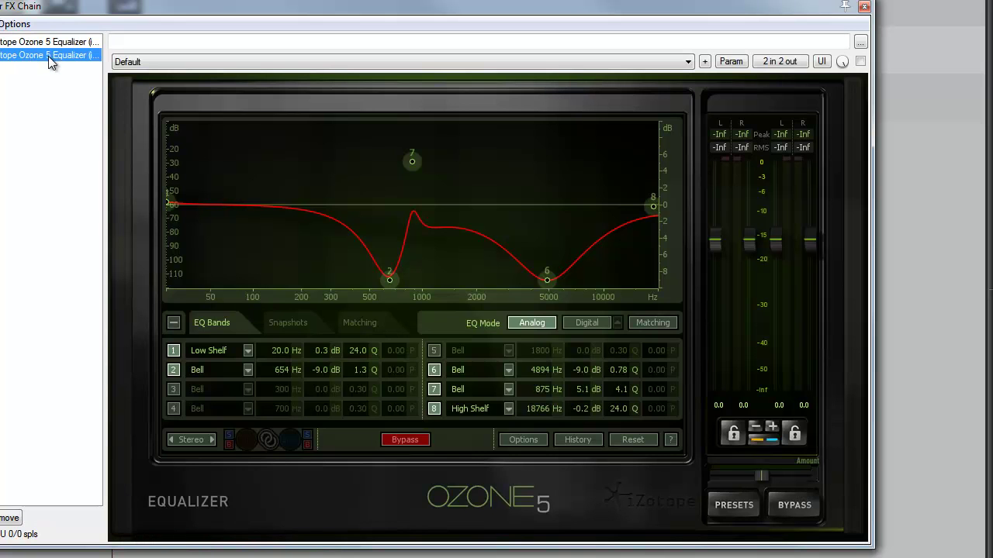
click(864, 6)
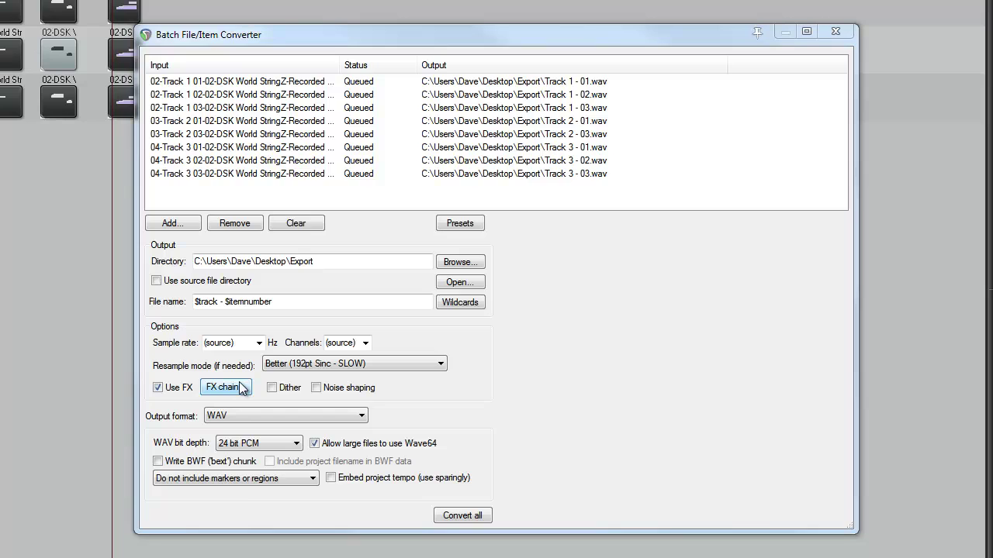
click(324, 417)
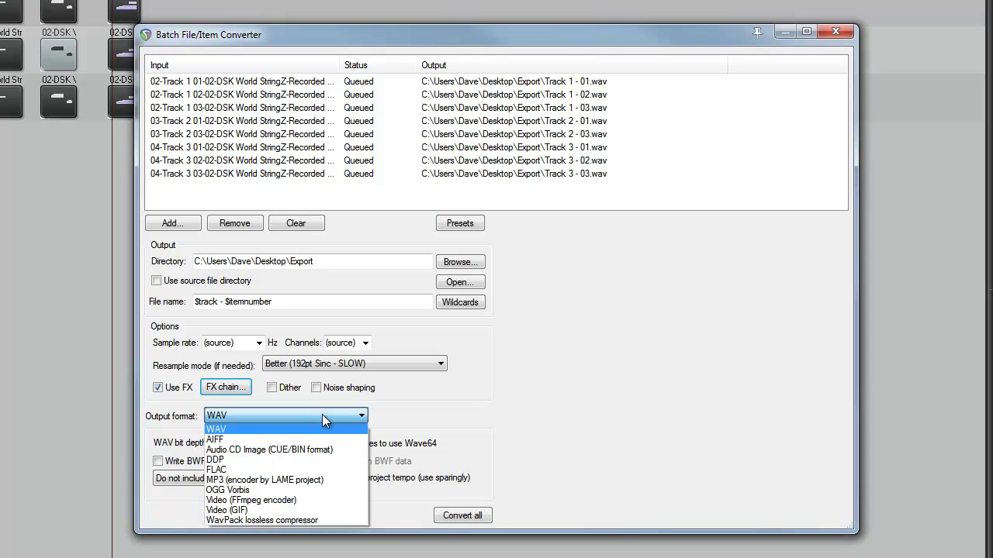
click(321, 417)
click(264, 446)
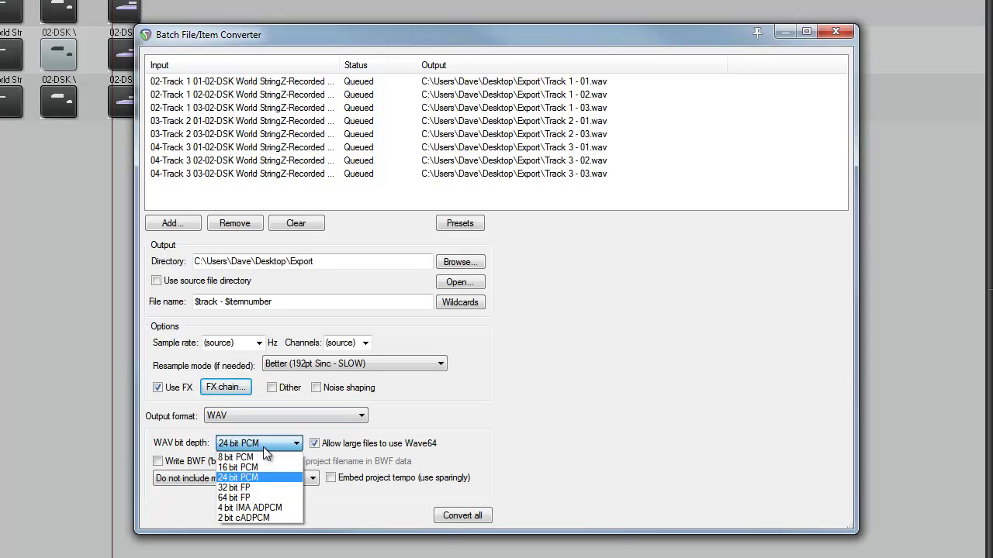
click(266, 444)
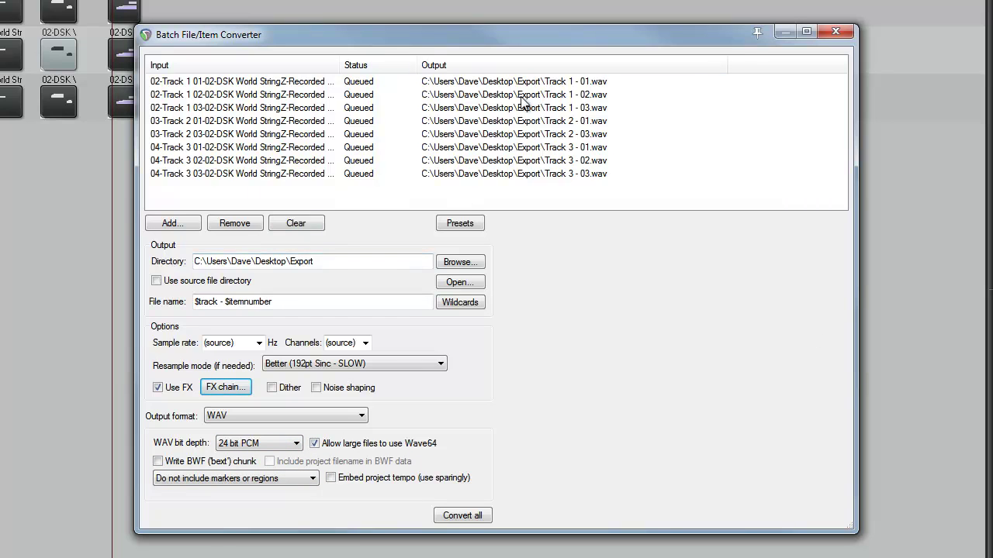
Convert all eight queued items and dismiss the 'Conversion queue done' message
click(458, 518)
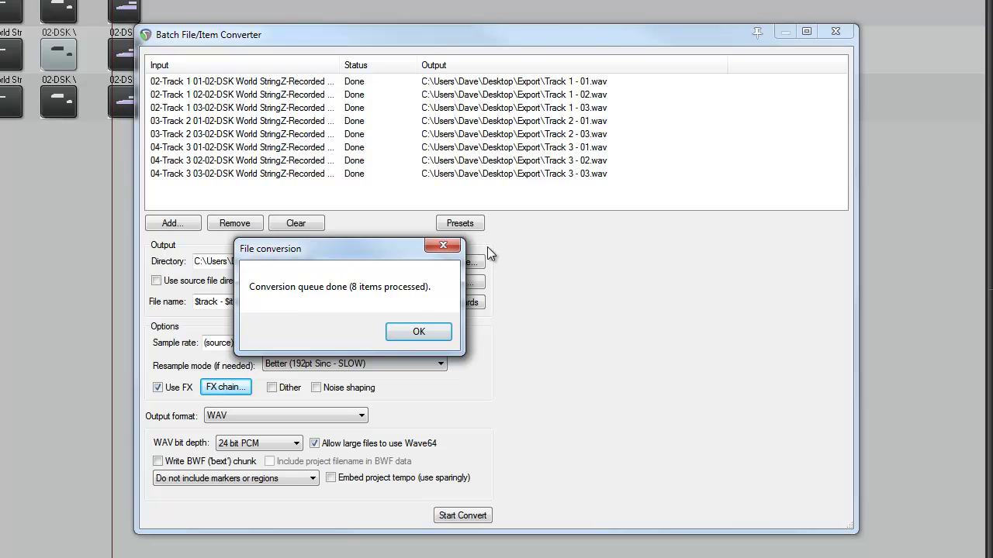
click(417, 334)
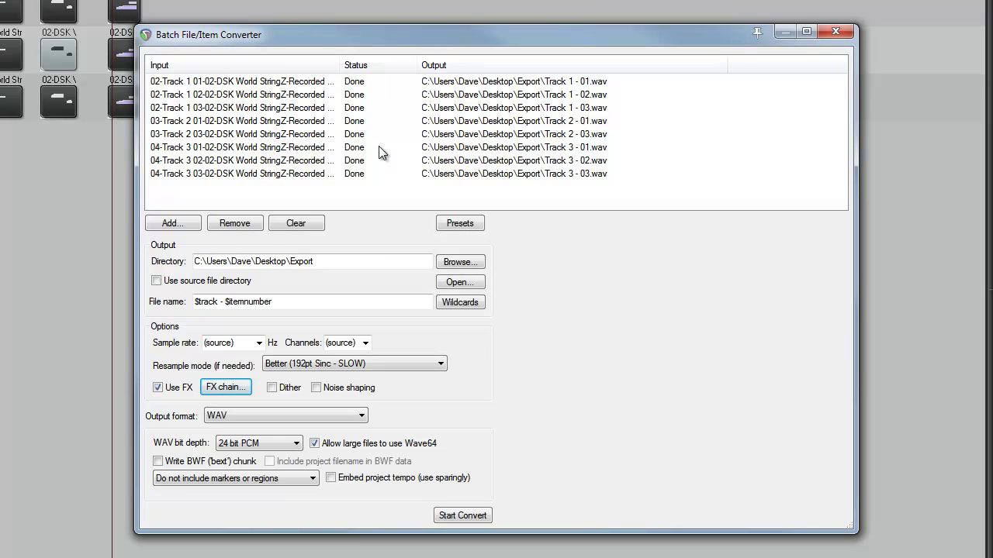
click(460, 283)
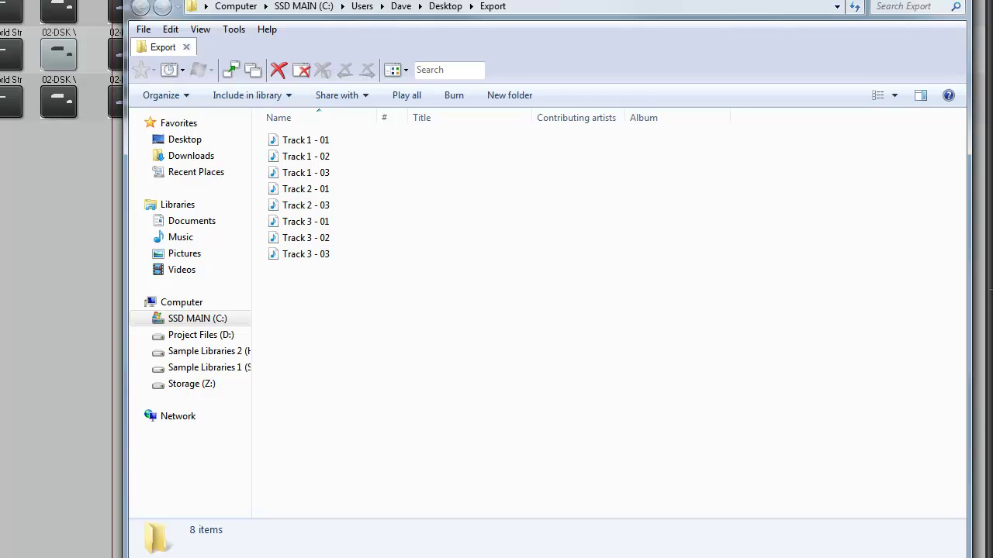
click(953, 0)
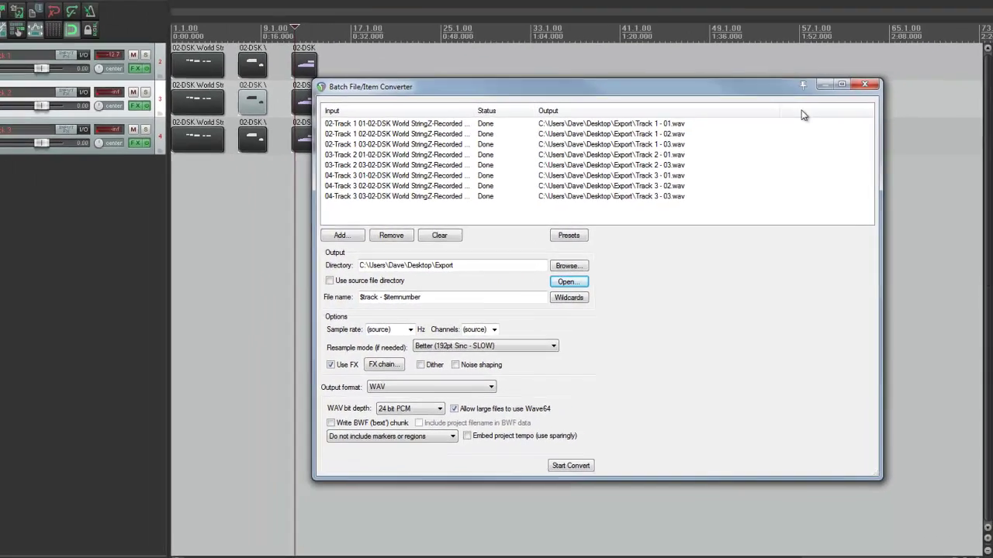
Close the Batch File/Item Converter window to return to the three-track project
click(835, 31)
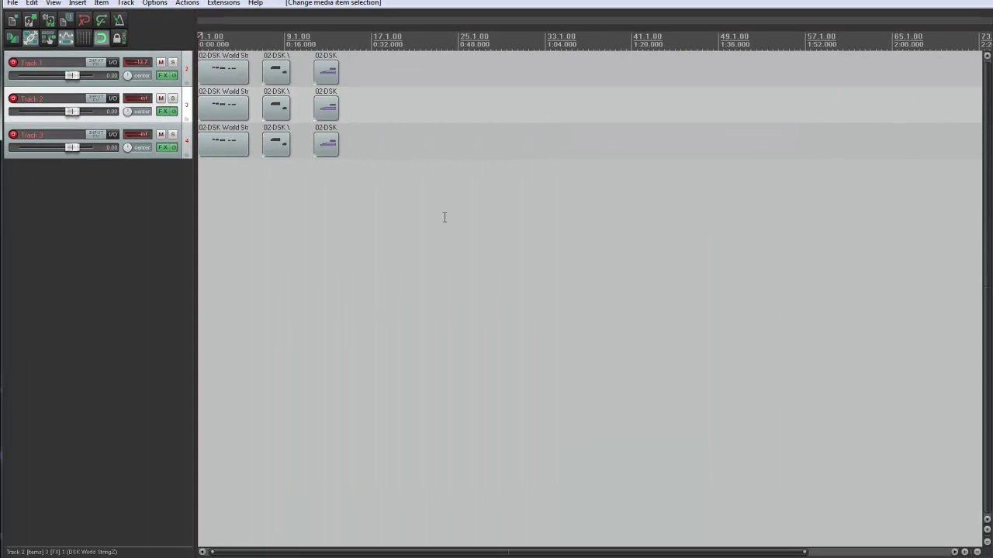